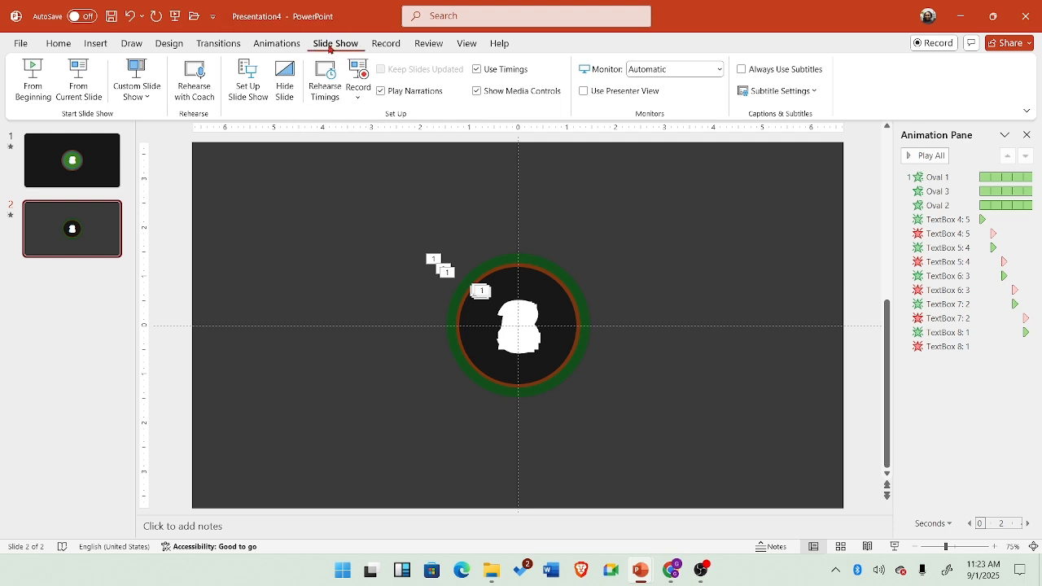
Preview the countdown timer on slide 2 as a slide show, then return to editing
click(79, 79)
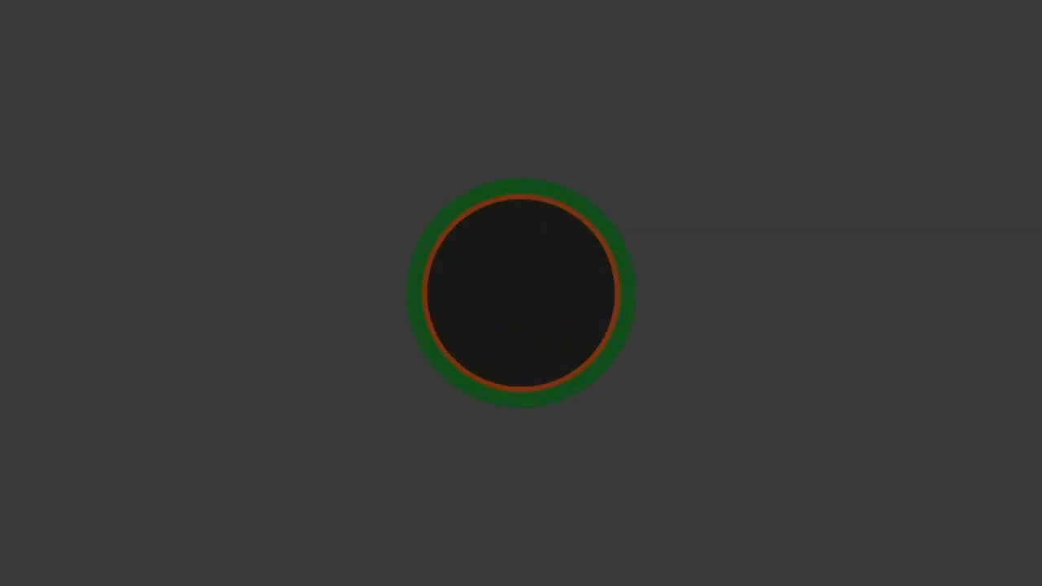
key(Escape)
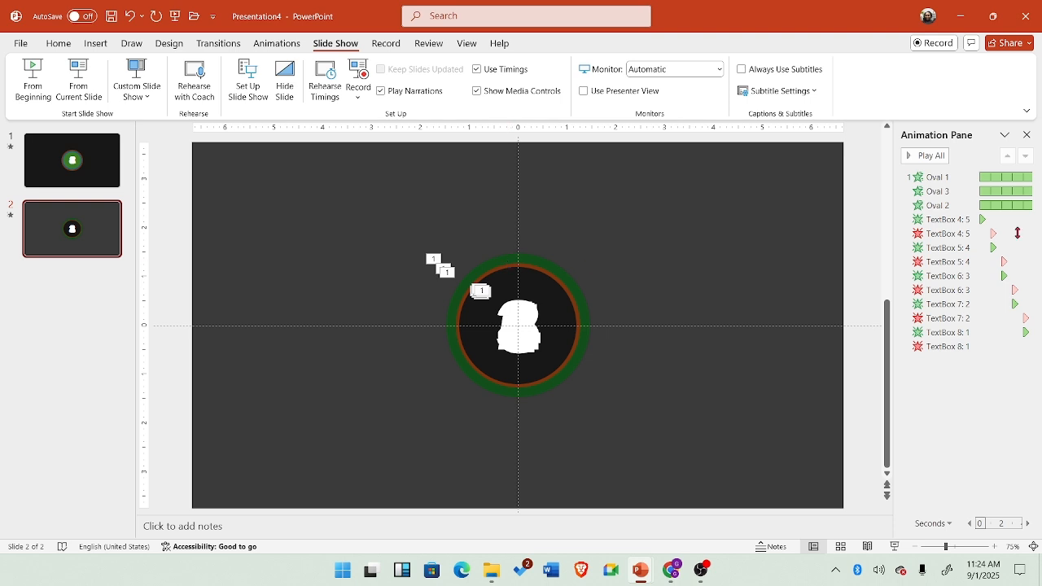
Set the three oval animations, Oval 1, Oval 3 and Oval 2, to start With Previous
click(951, 179)
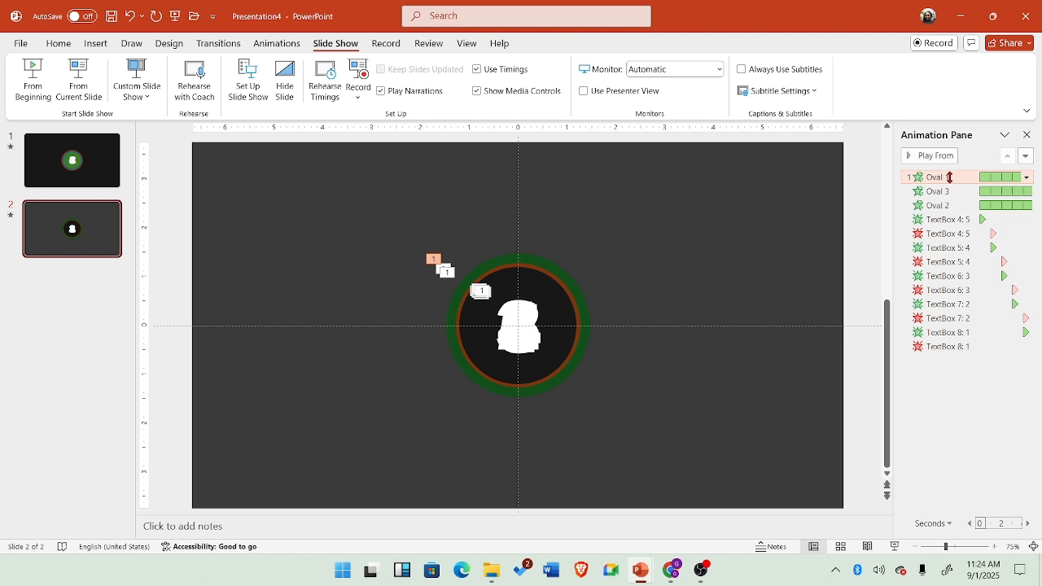
ctrl+click(958, 193)
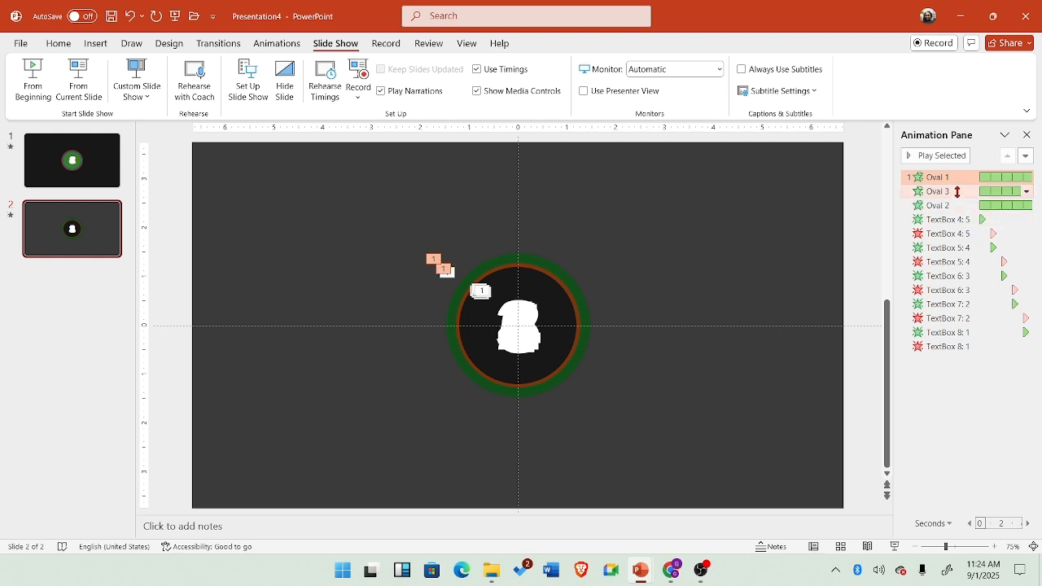
ctrl+click(958, 209)
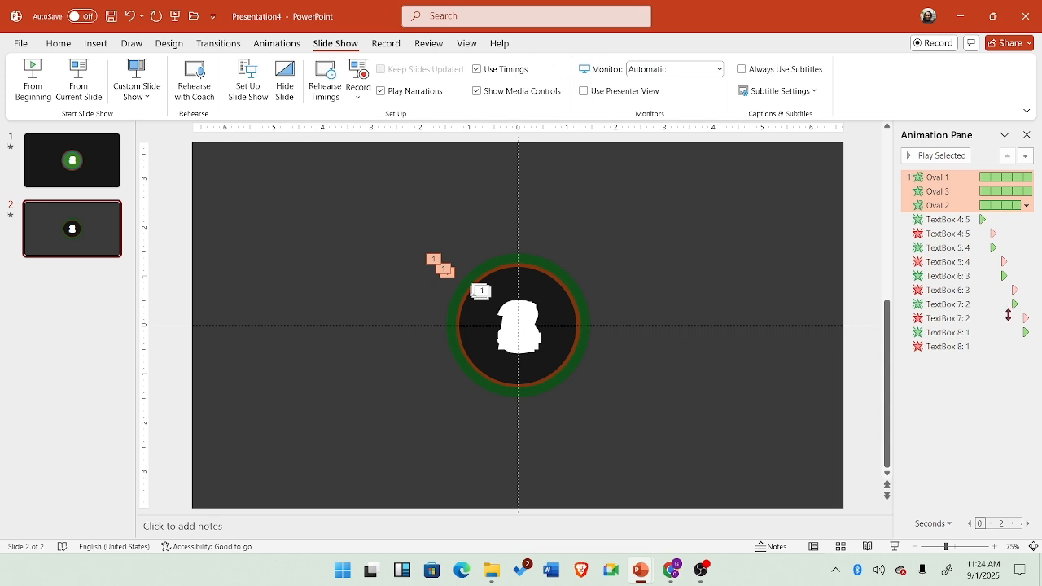
click(274, 44)
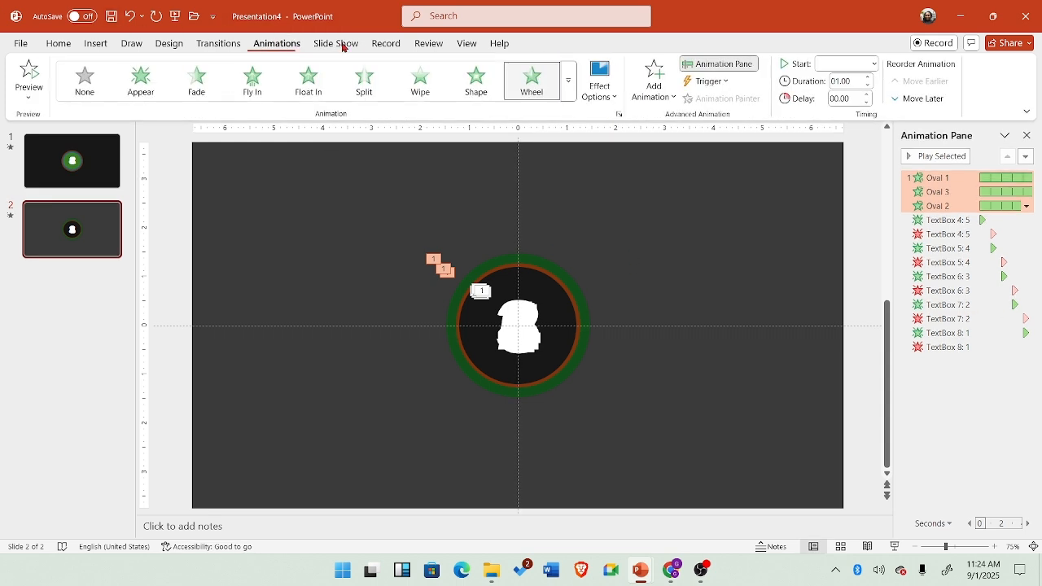
click(874, 65)
click(866, 97)
Play the slide show from slide 2 to check that the countdown starts automatically, and exit it
click(336, 44)
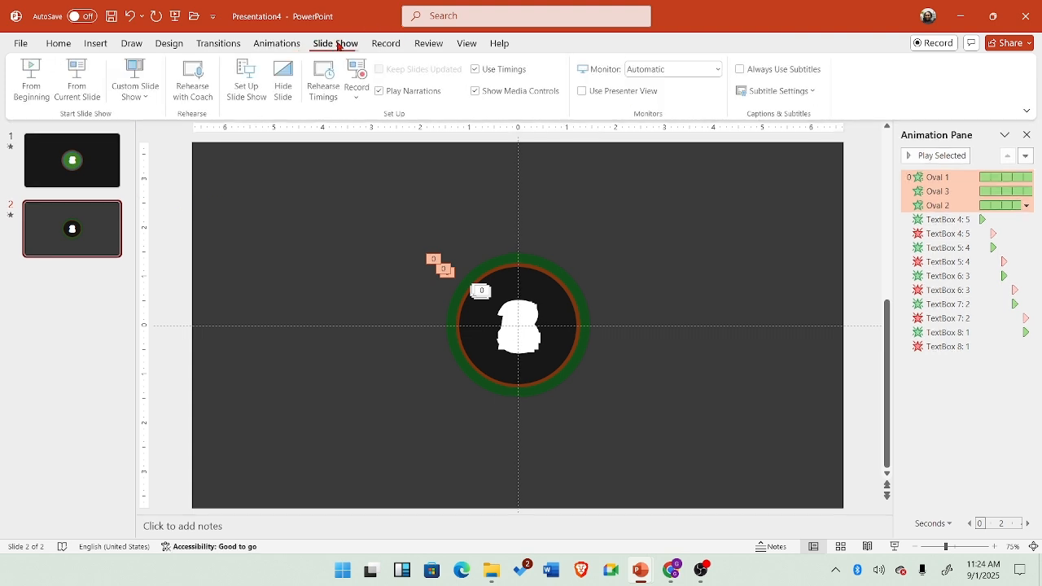
click(79, 89)
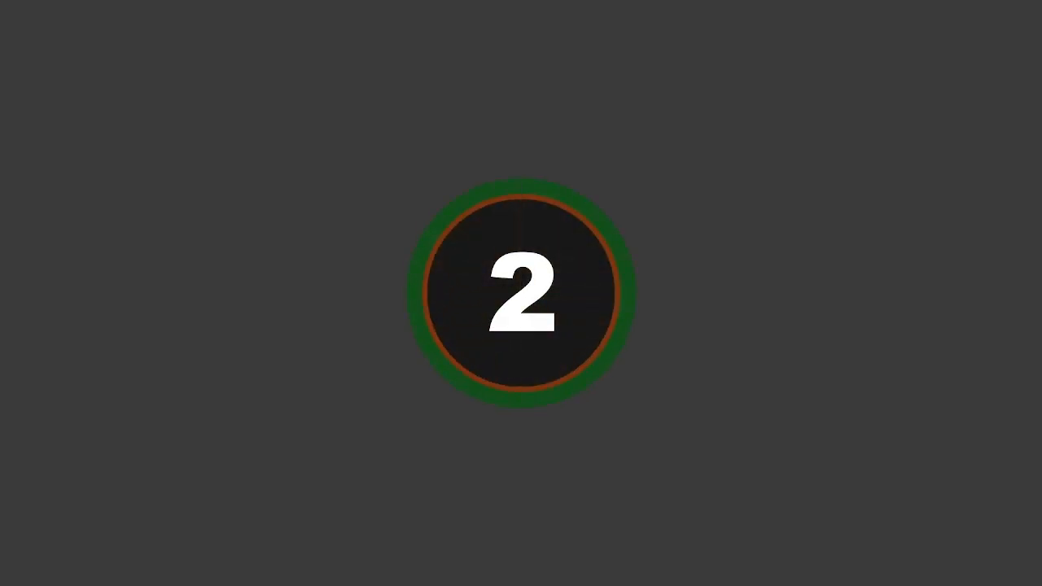
key(Escape)
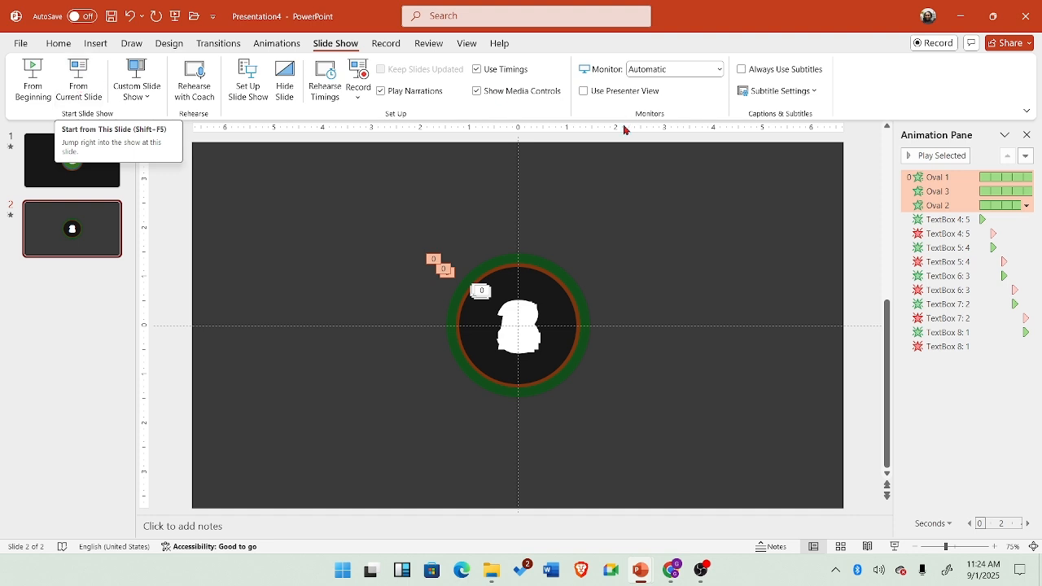
Assign the Cash Register sound to all entrance and exit animations of the countdown numbers, TextBox 4 through TextBox 8
click(936, 219)
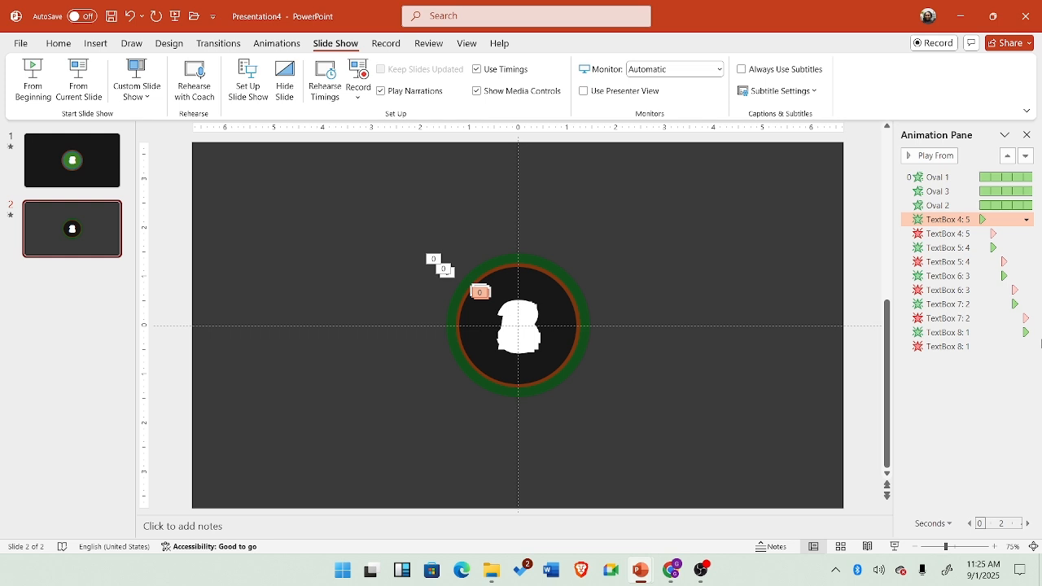
key(shift+Down)
key(shift+Down)
key(shift+Down)
key(shift+Down)
key(shift+Down)
key(shift+Down)
key(shift+Down)
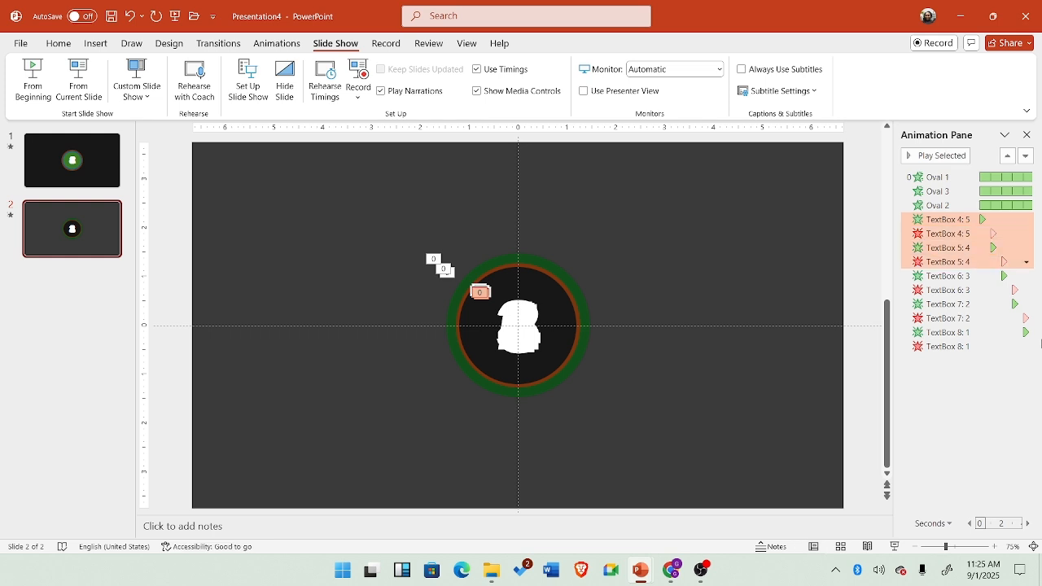
key(shift+Down)
key(shift+Down)
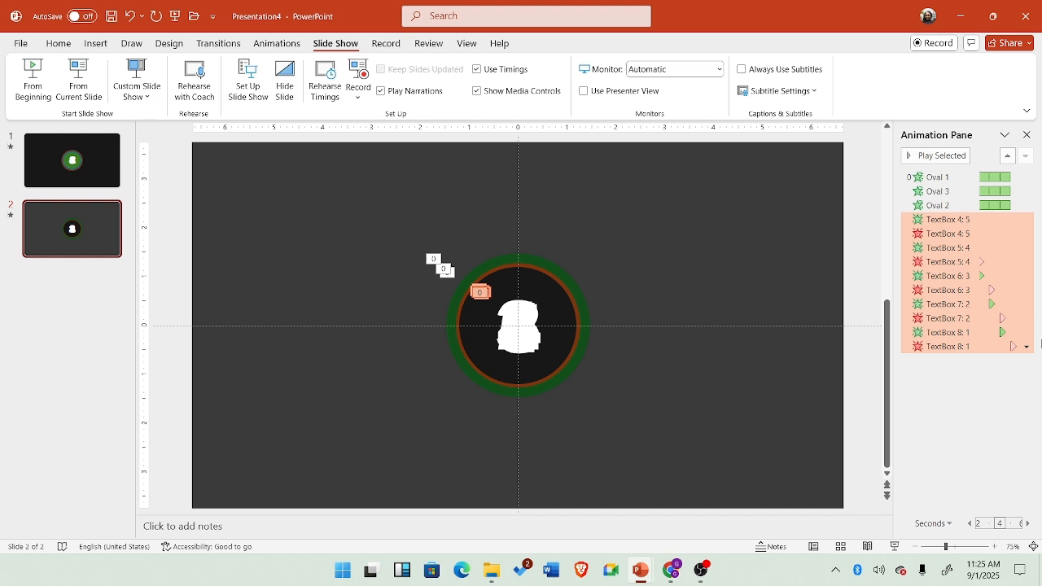
click(1027, 349)
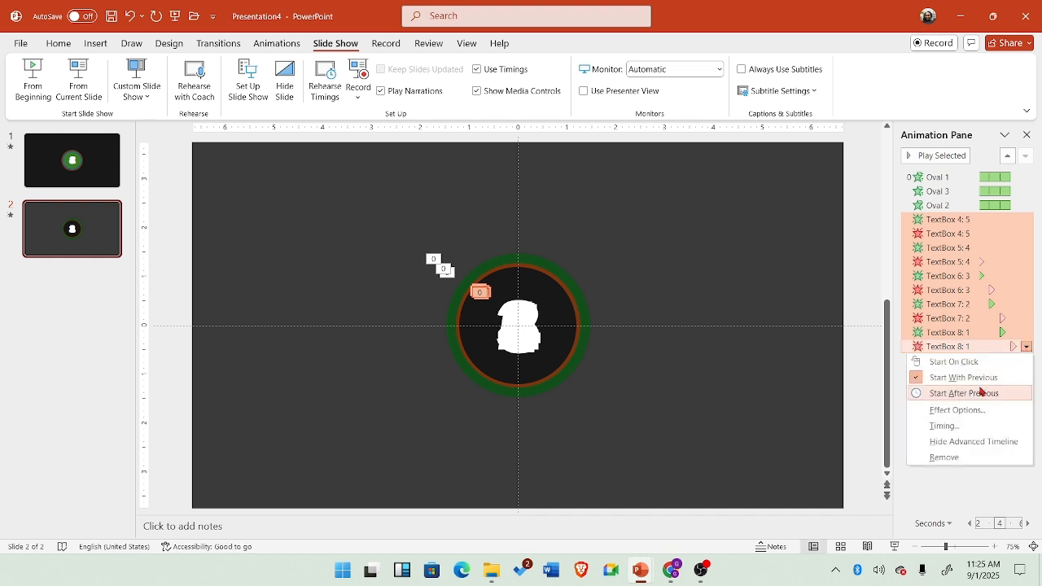
click(961, 412)
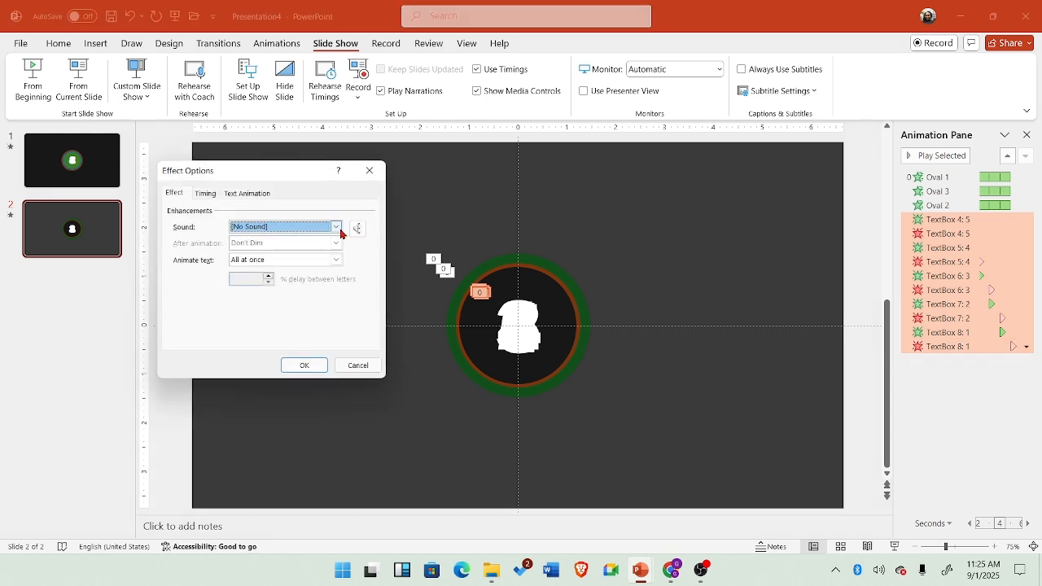
click(336, 228)
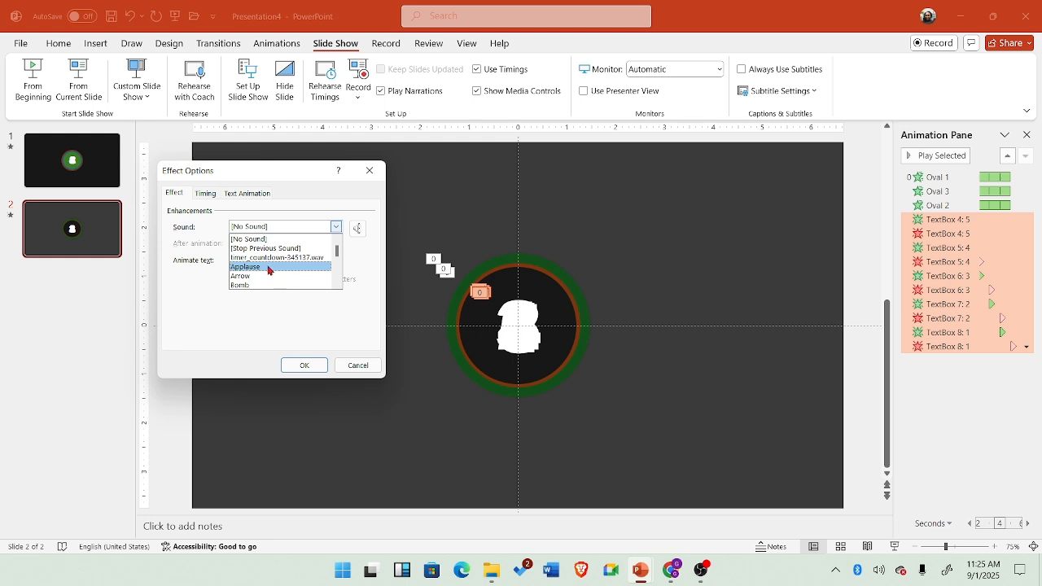
scroll(268, 272, down, 1)
scroll(268, 272, down, 1)
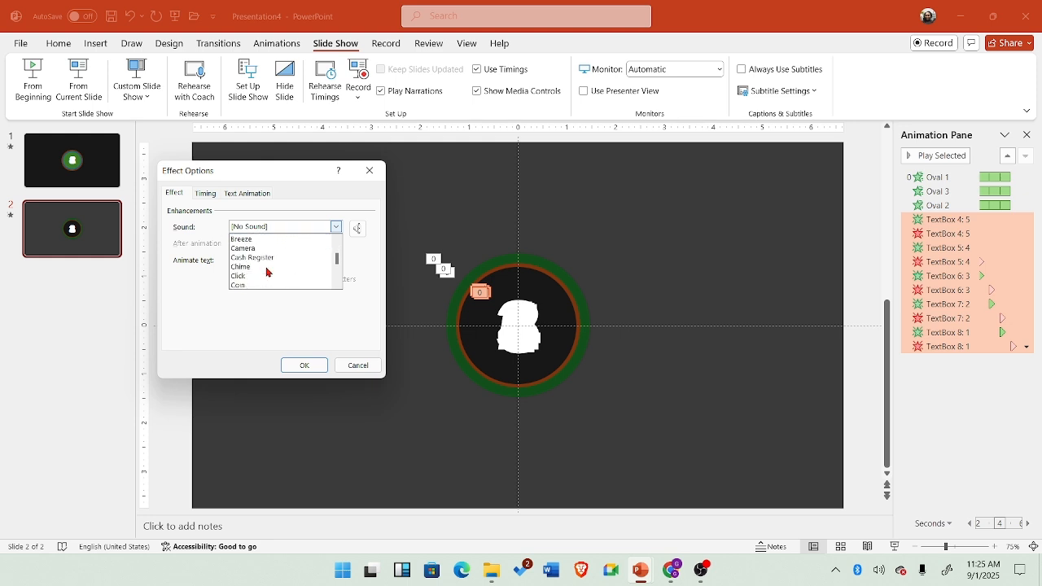
click(269, 259)
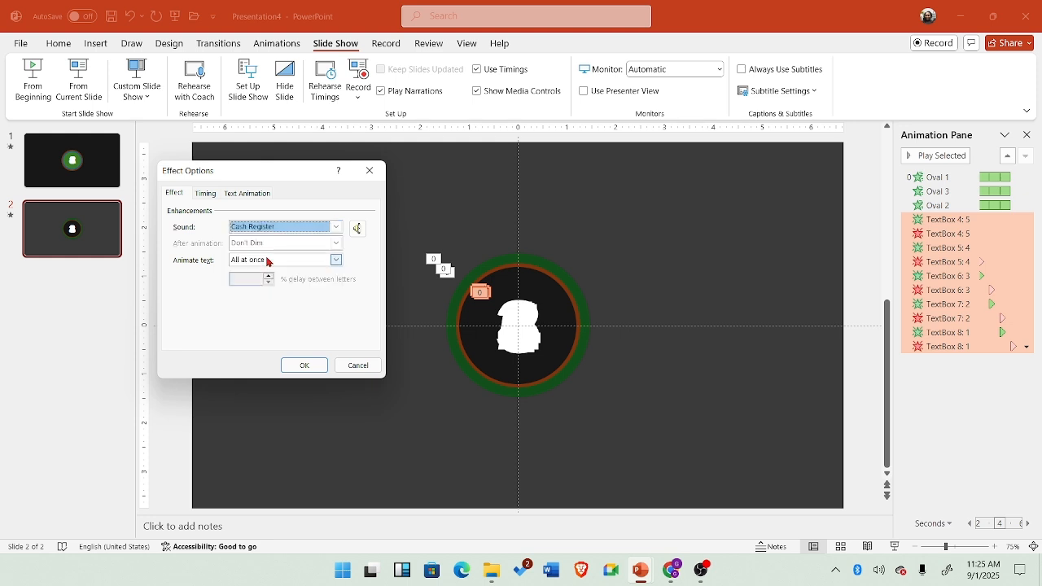
click(305, 367)
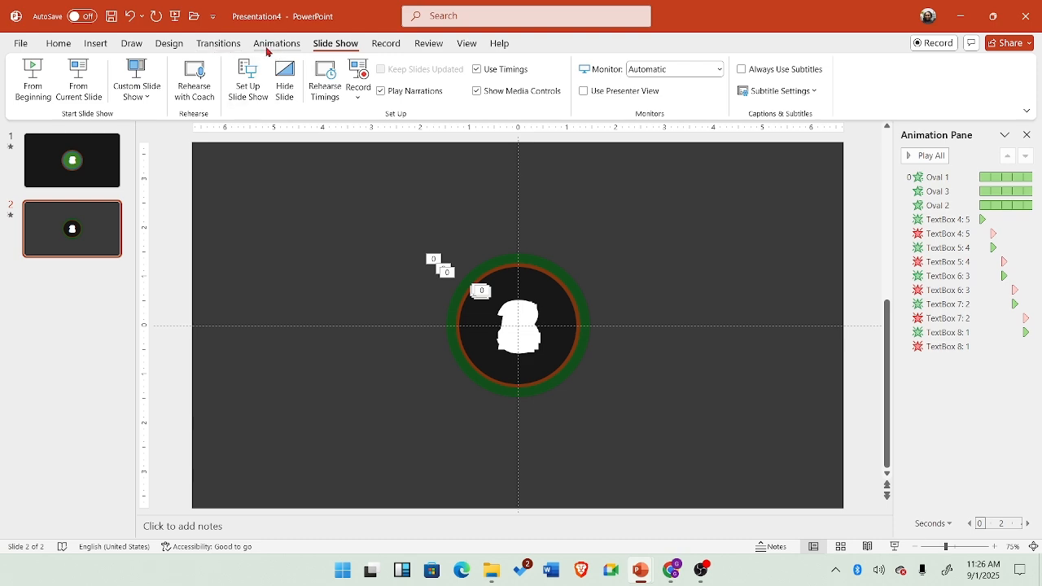
Play slide 2 as a slide show to check the countdown with its sound, and exit it
click(79, 82)
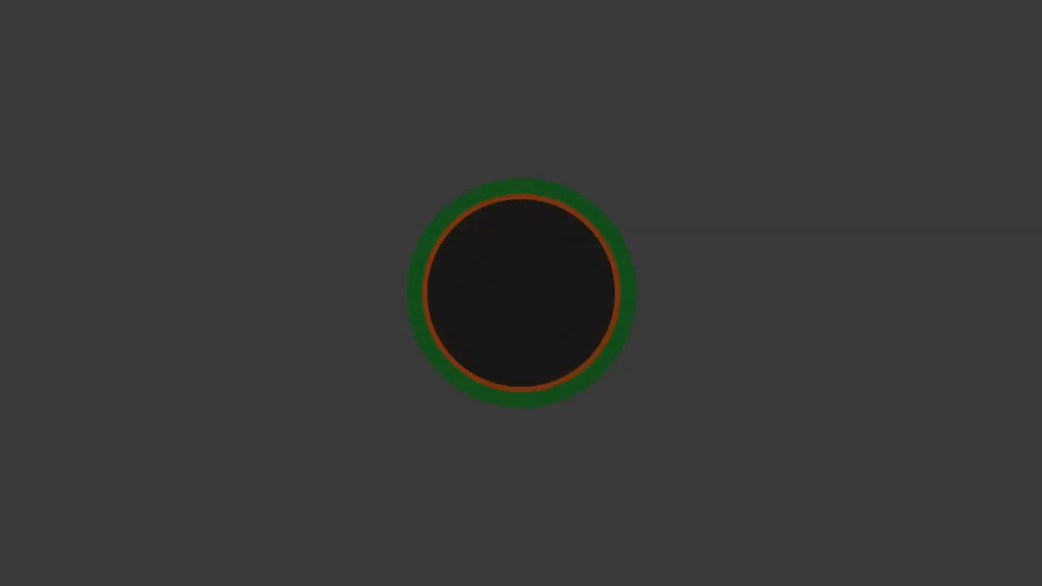
key(Escape)
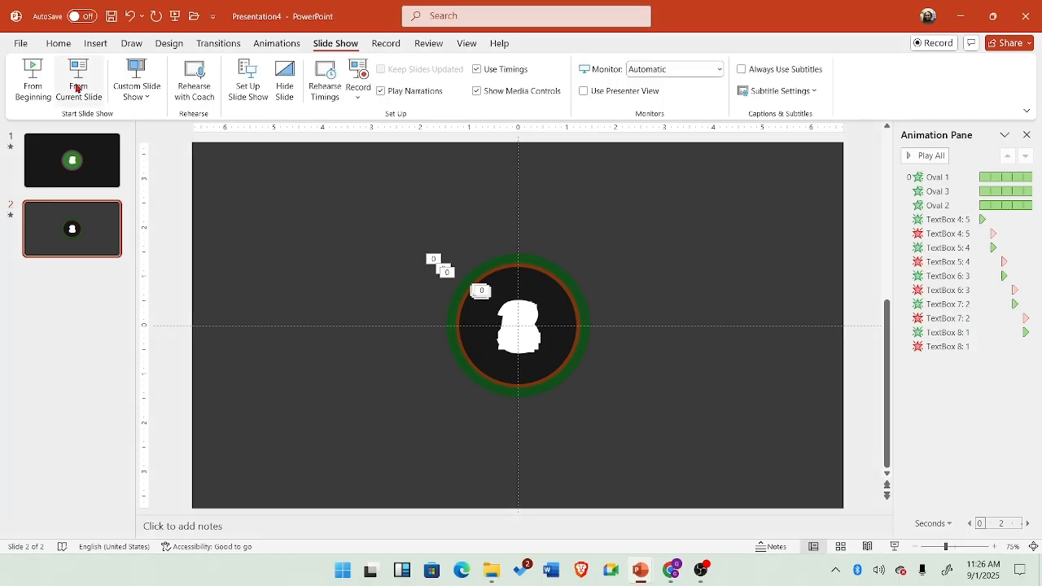
Switch to the SCRAMBLE WORD QUIZ GAME presentation, play it from the beginning, check the HRTAUO and ELGEND answers, and return to Presentation4
mouse_move(684, 574)
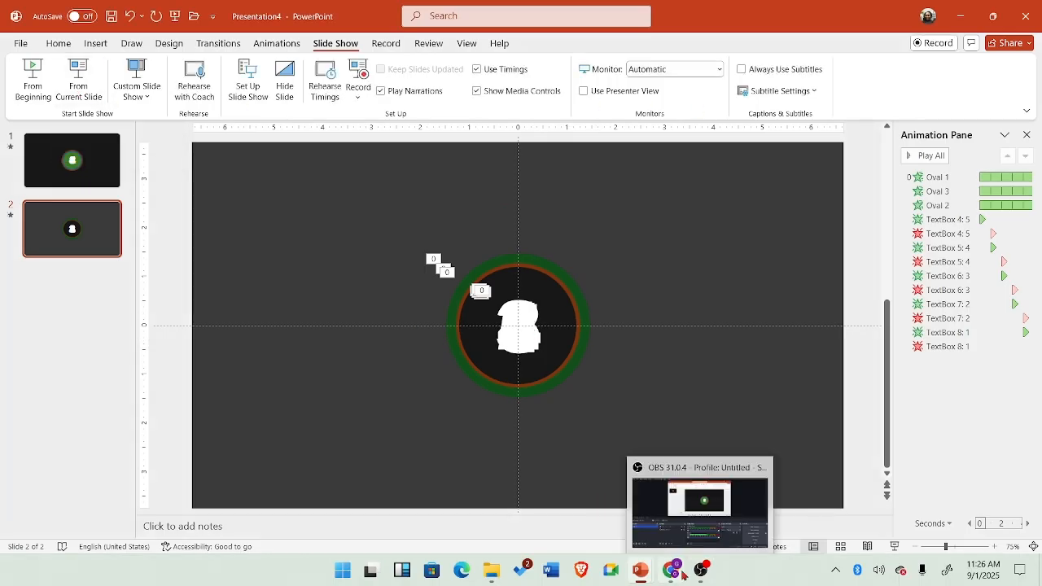
mouse_move(640, 571)
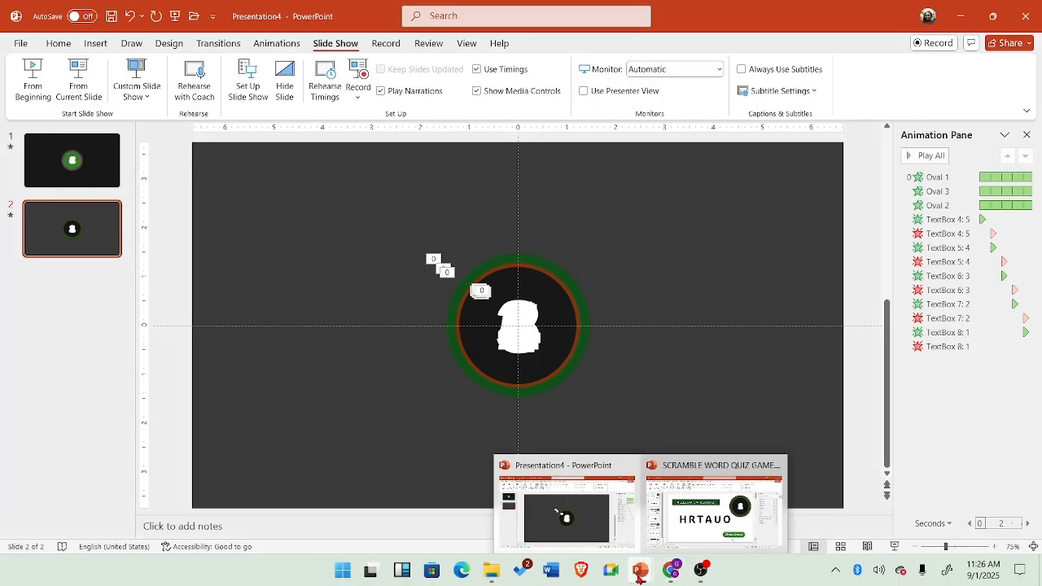
click(680, 537)
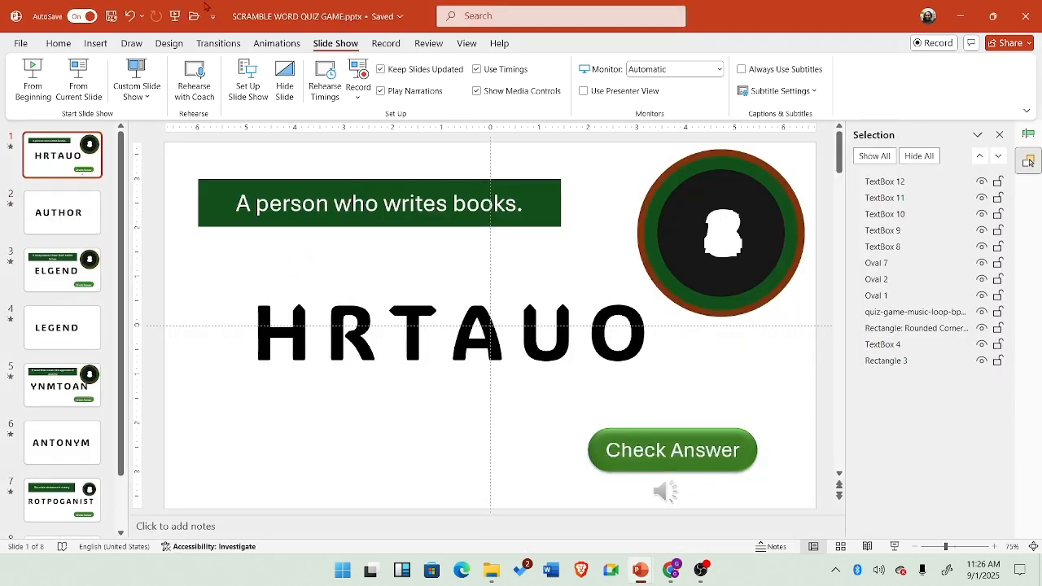
click(31, 87)
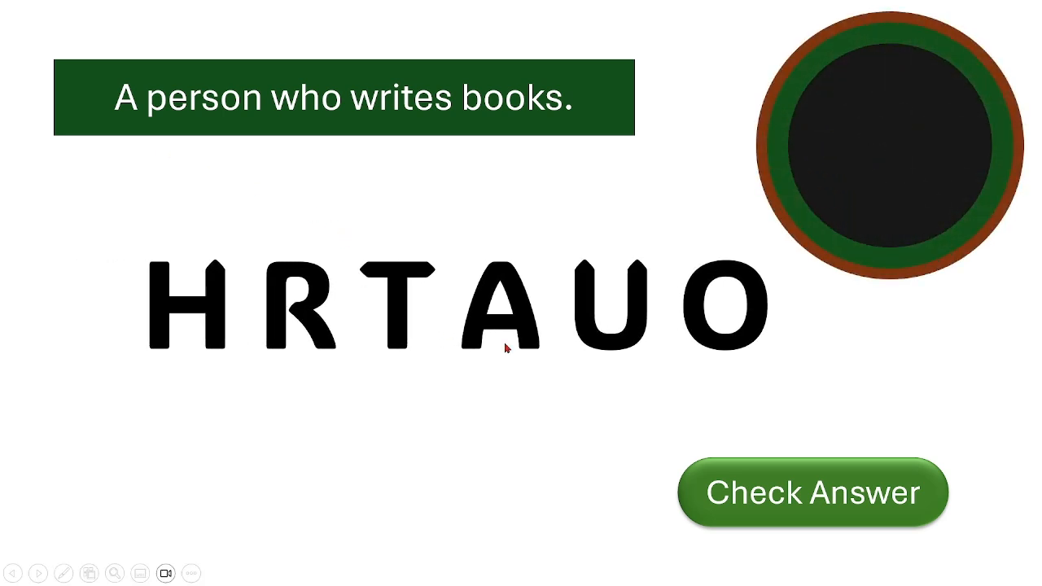
click(811, 497)
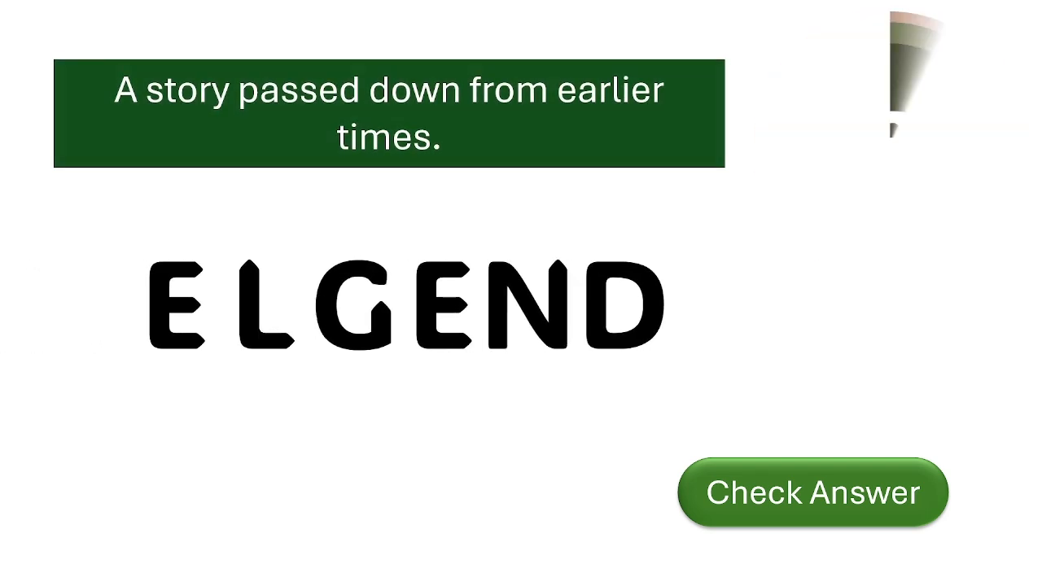
click(817, 498)
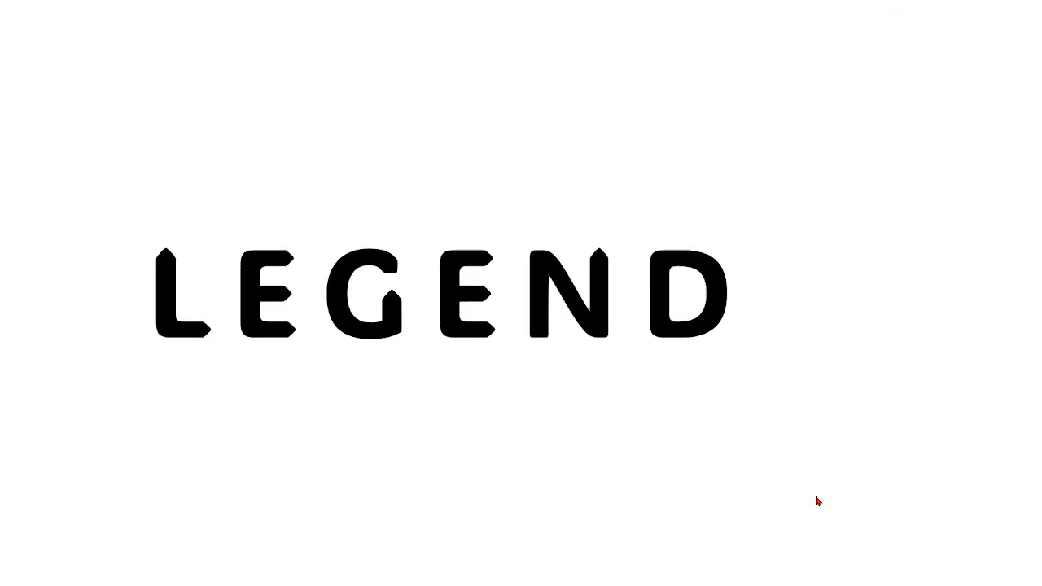
key(Escape)
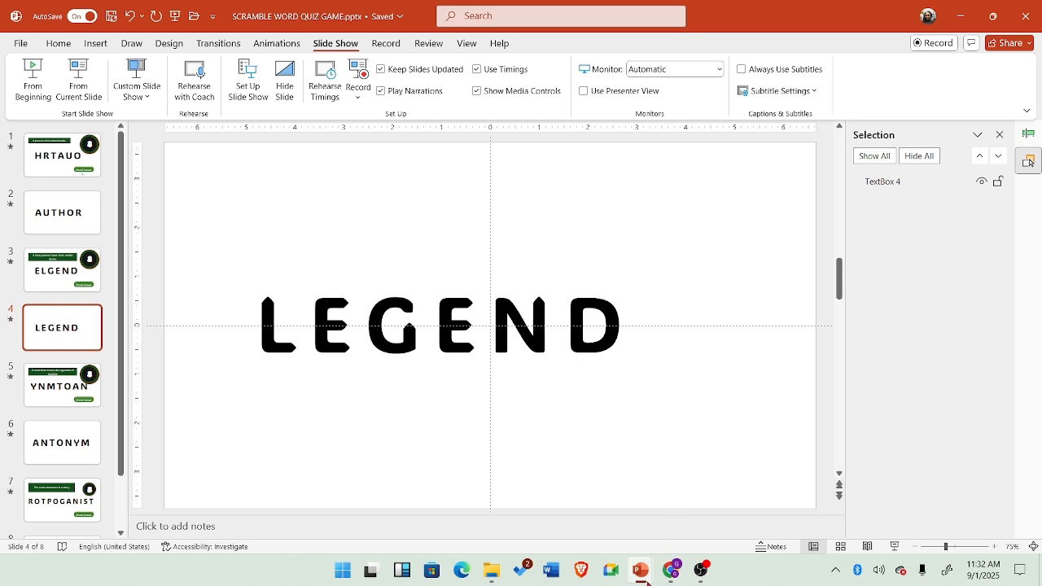
mouse_move(643, 576)
click(587, 528)
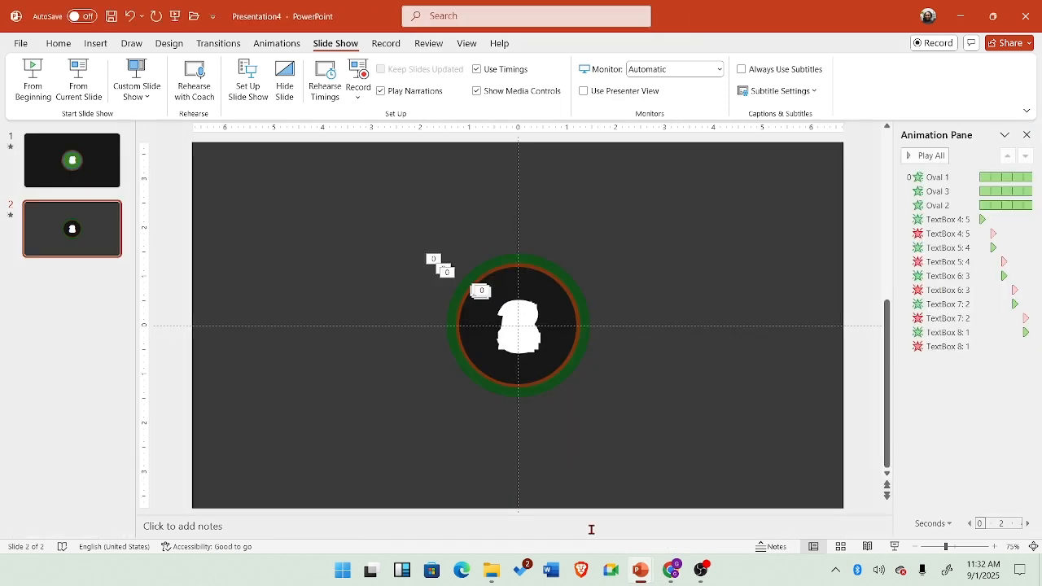